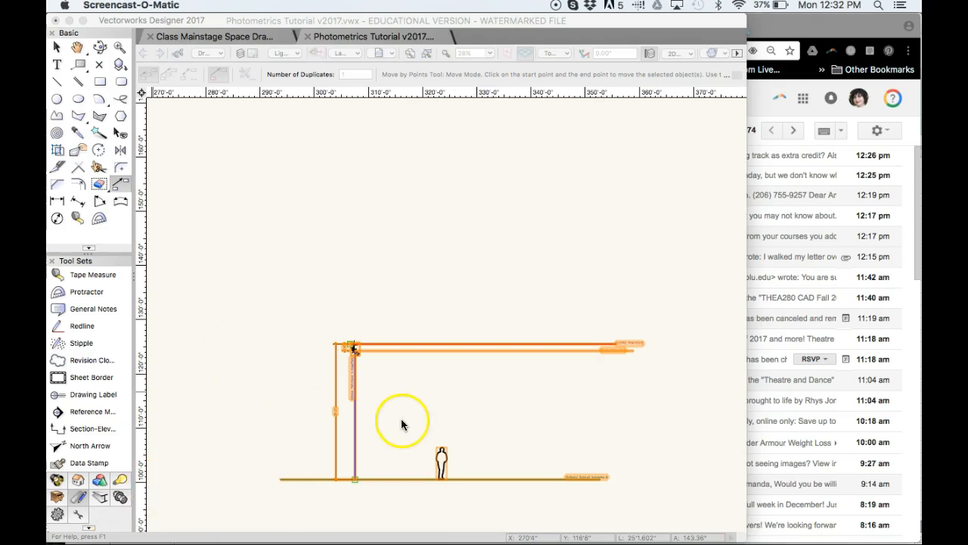
- Deselect all the objects and examine the overall layout of the photometrics section with its standing figure
left_click(57, 47)
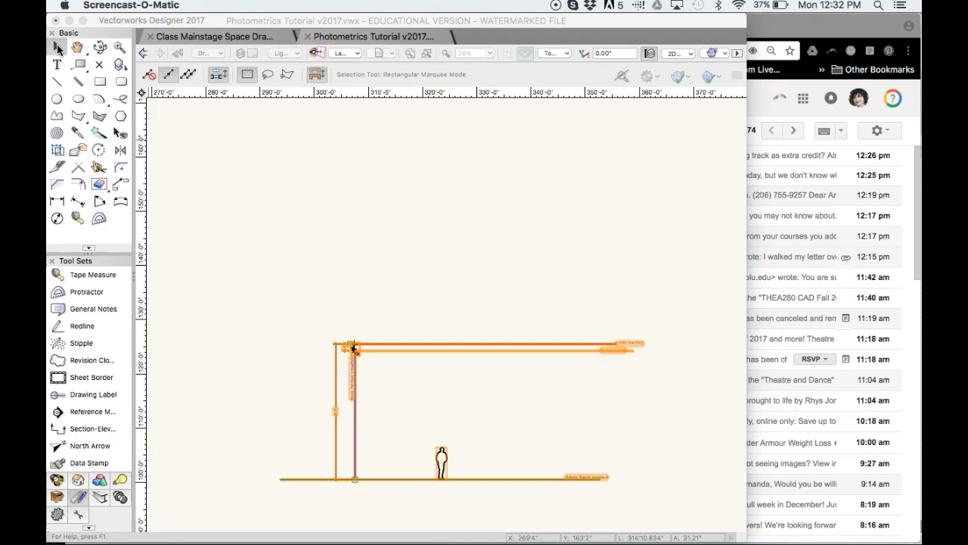
left_click(481, 325)
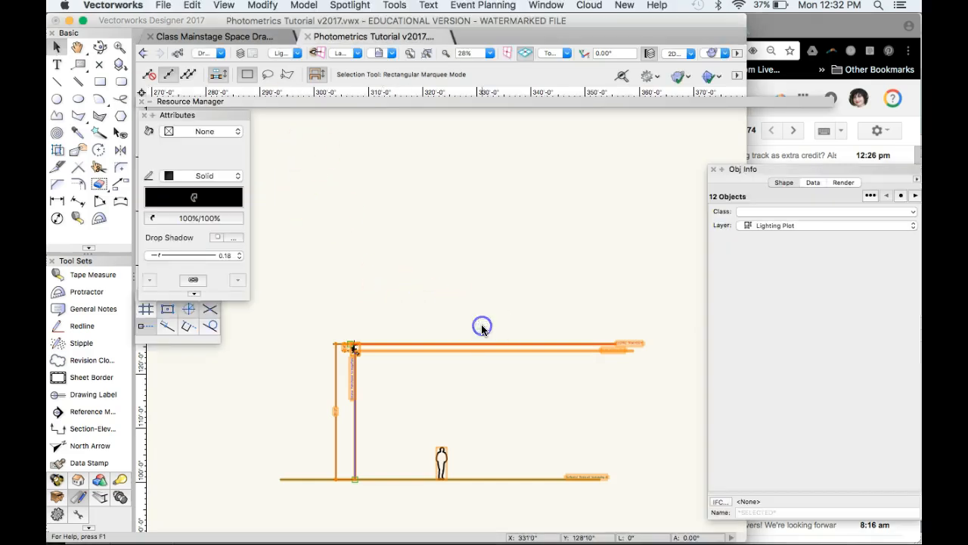
scroll(469, 280, "down", 5)
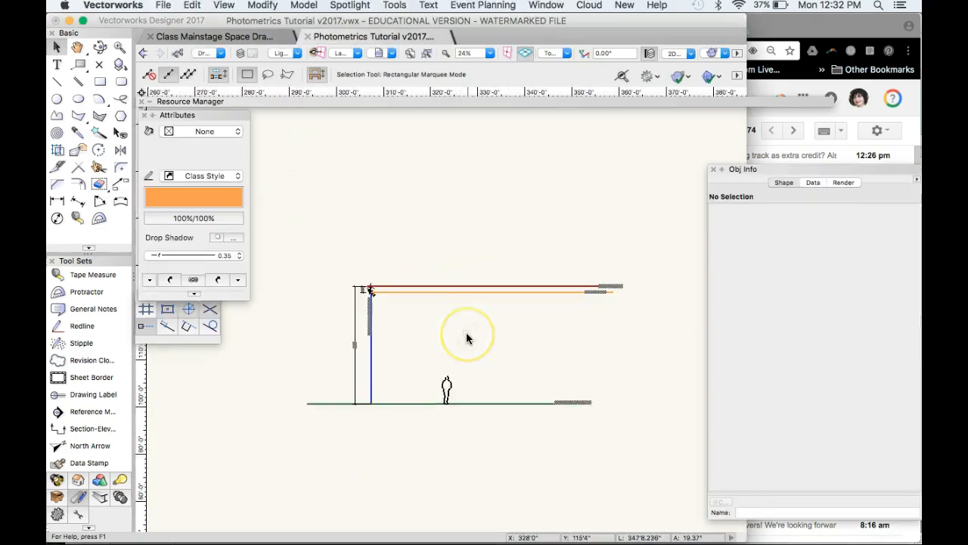
scroll(467, 338, "down", 5)
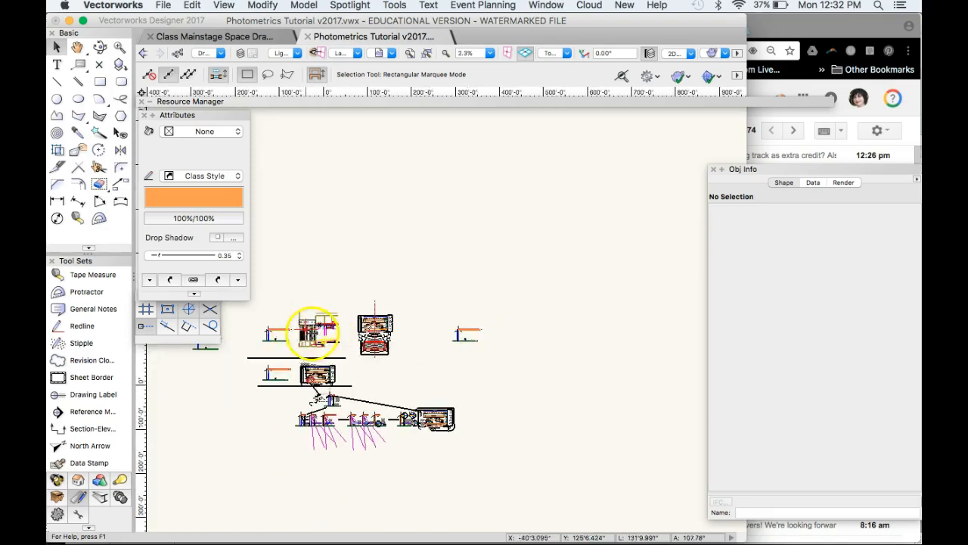
scroll(480, 327, "up", 4)
scroll(456, 327, "up", 2)
scroll(456, 328, "up", 6)
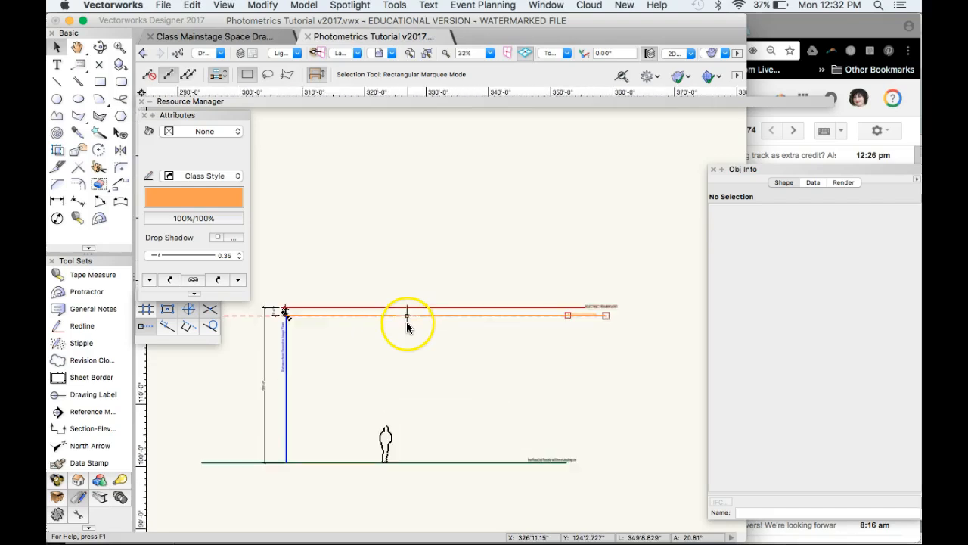
scroll(335, 367, "up", 2)
scroll(312, 367, "down", 3)
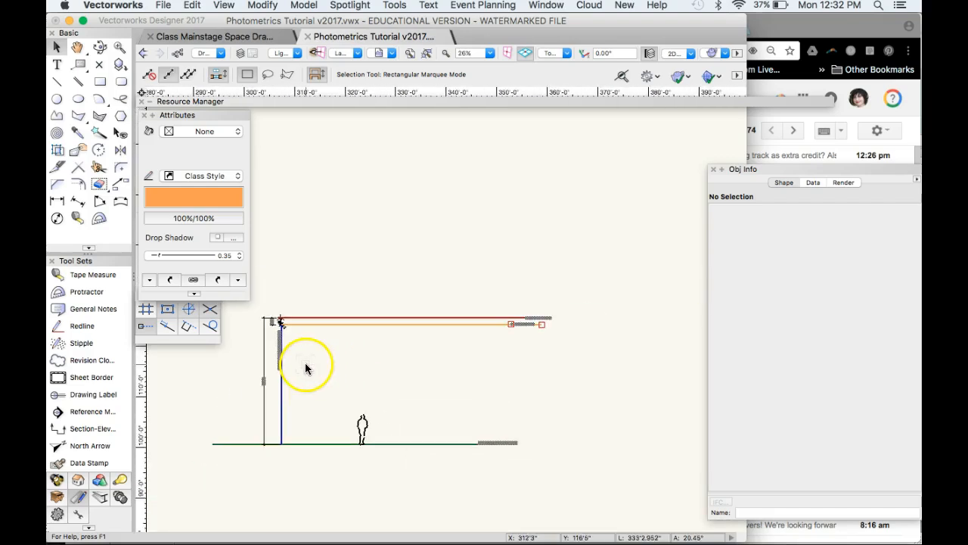
- Examine the section's electric trim height, image plane, vertical dimensions, lighting instrument and the surface people stand on
scroll(259, 388, "up", 5)
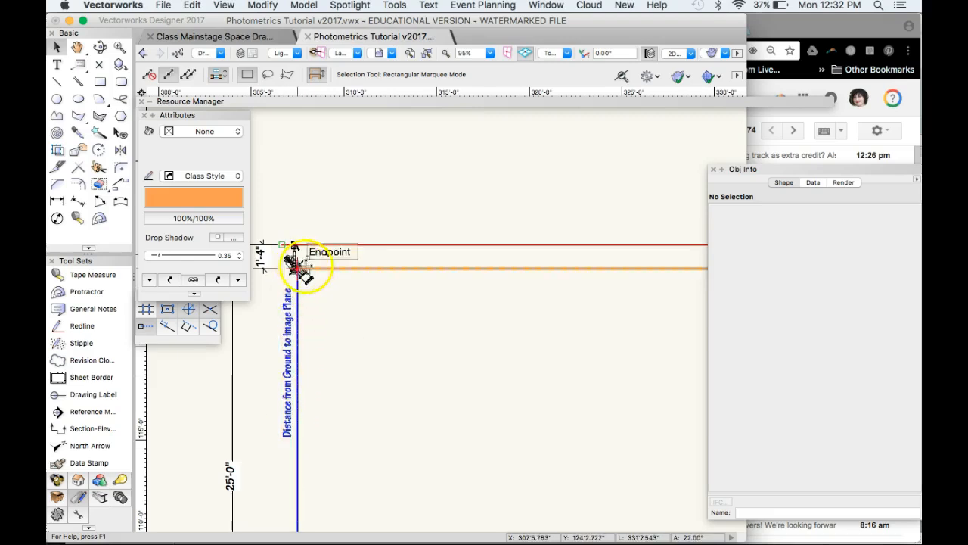
scroll(294, 263, "down", 3)
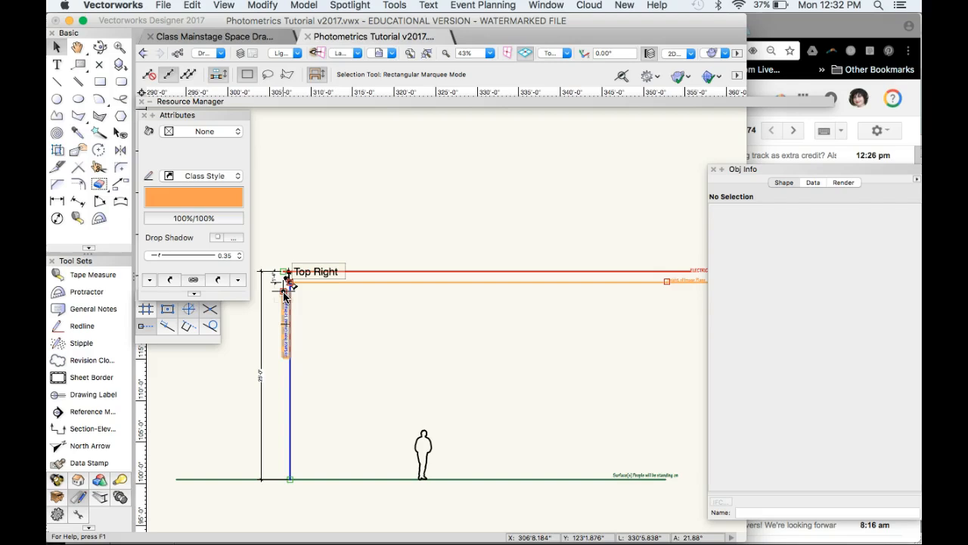
scroll(428, 304, "down", 2)
scroll(527, 292, "up", 1)
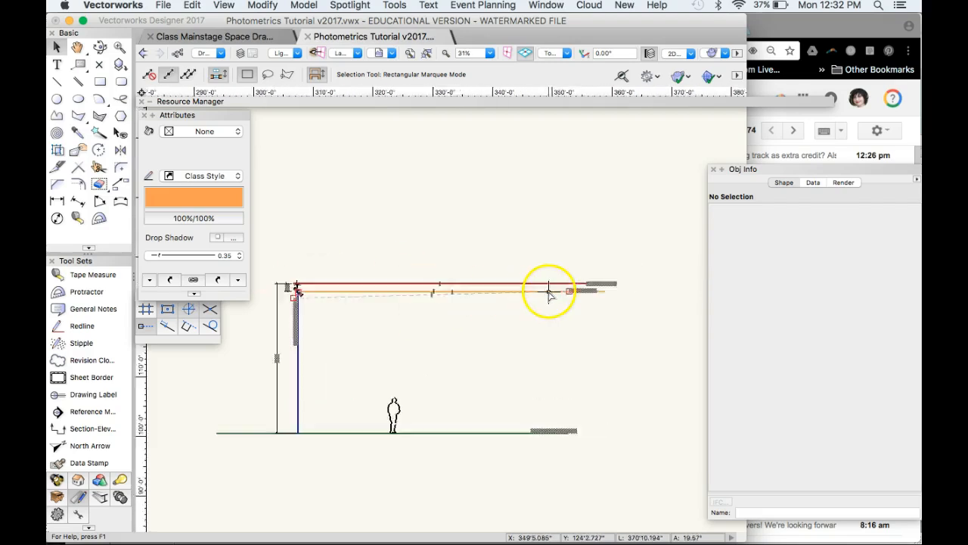
scroll(550, 293, "up", 4)
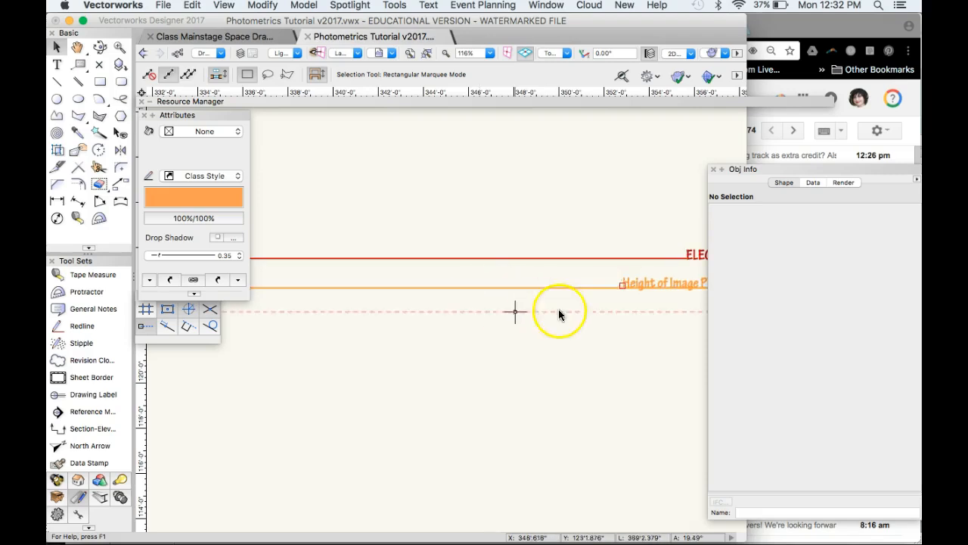
scroll(558, 333, "down", 2)
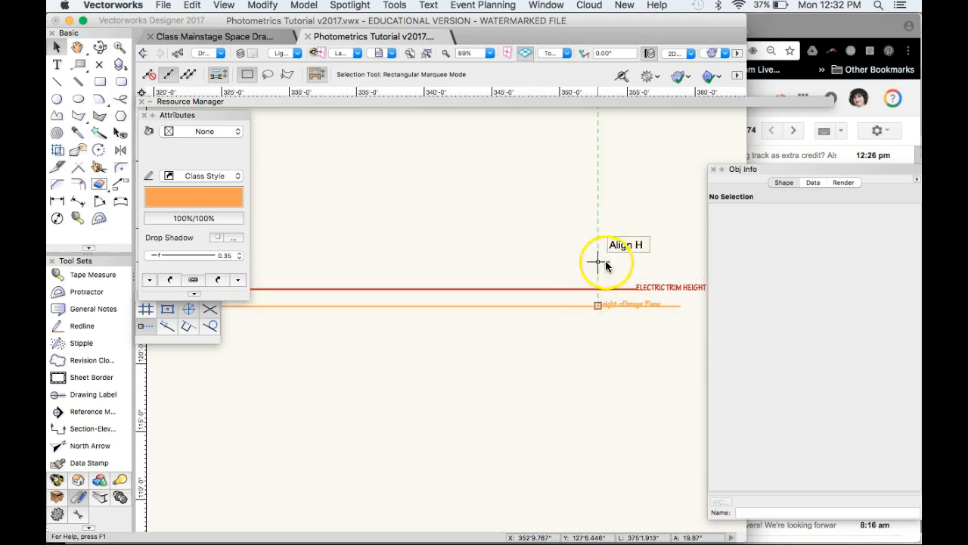
scroll(605, 264, "down", 2)
scroll(371, 265, "up", 2)
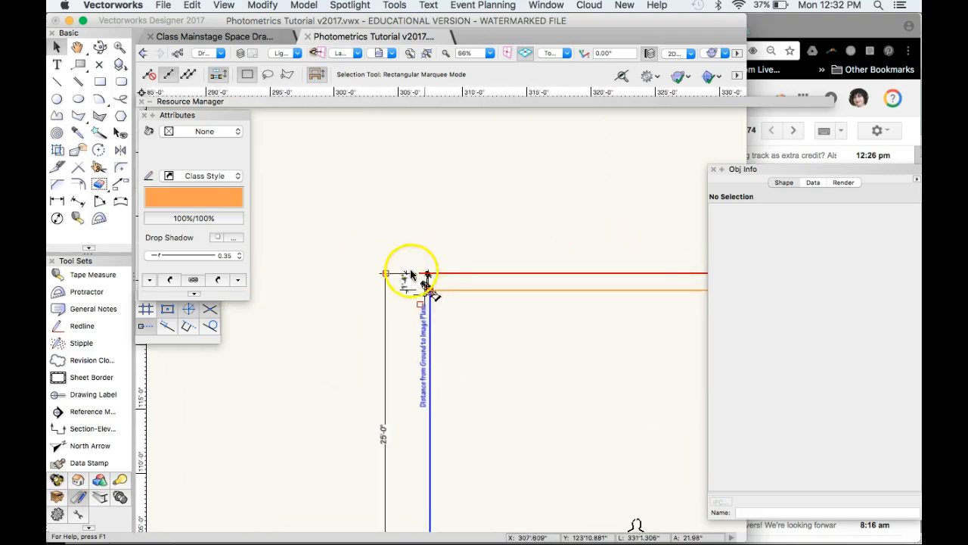
scroll(410, 264, "up", 2)
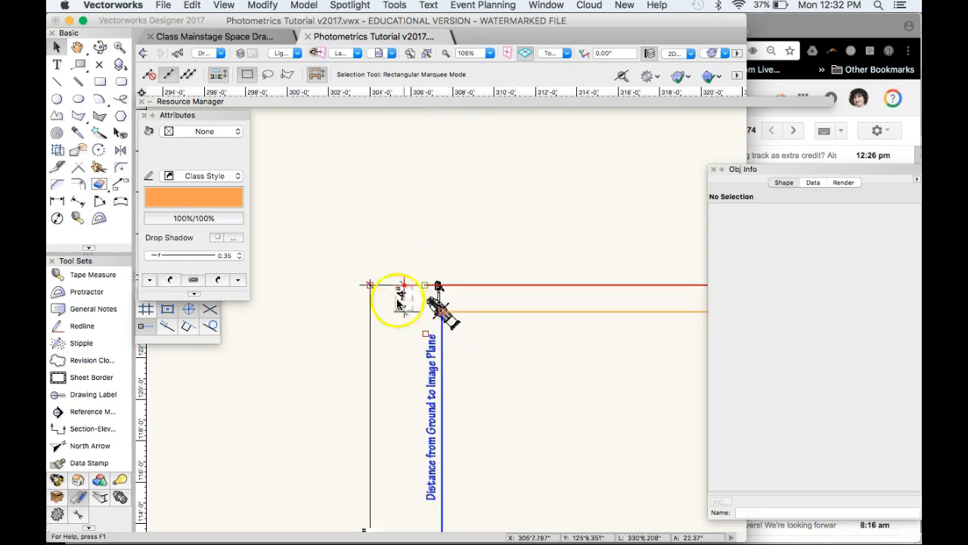
scroll(348, 257, "down", 5)
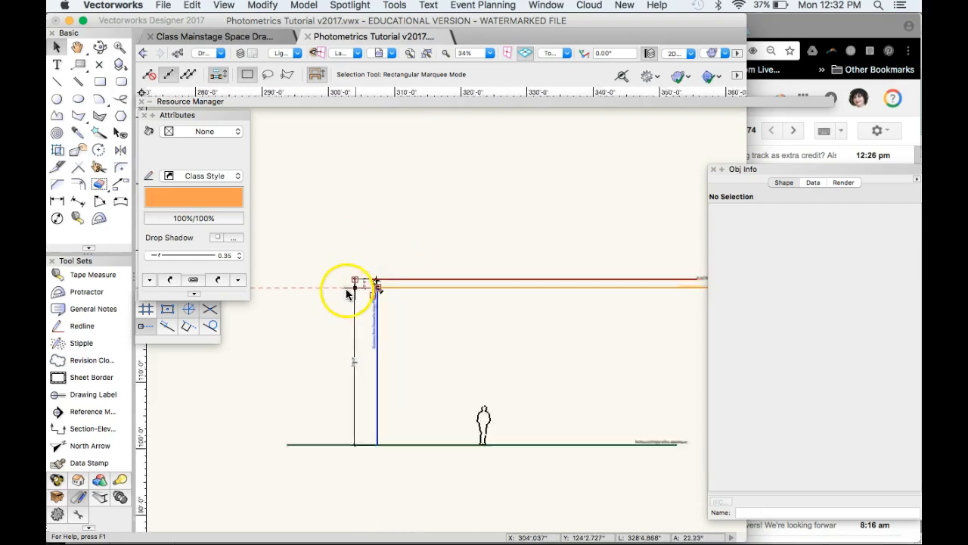
scroll(572, 503, "up", 3)
scroll(514, 341, "up", 1)
scroll(514, 341, "down", 2)
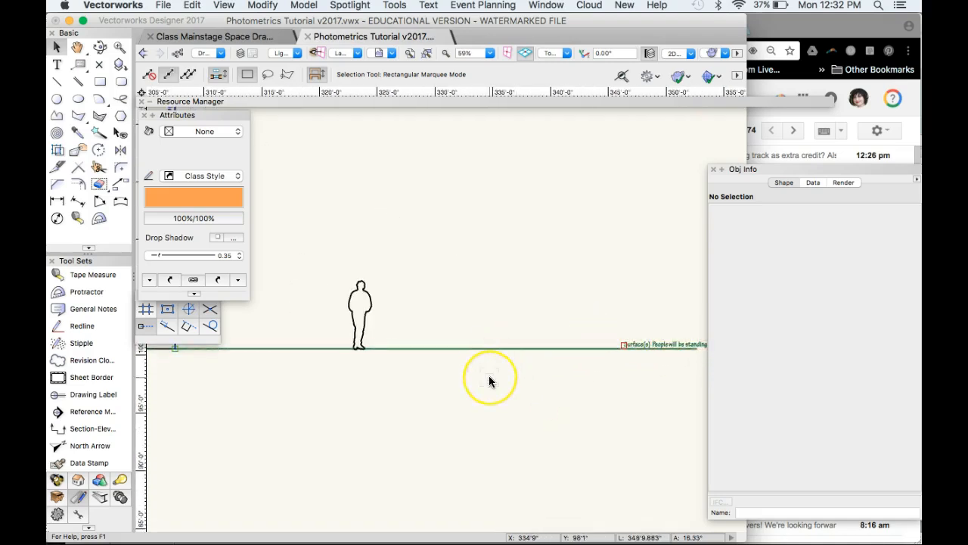
scroll(489, 381, "down", 2)
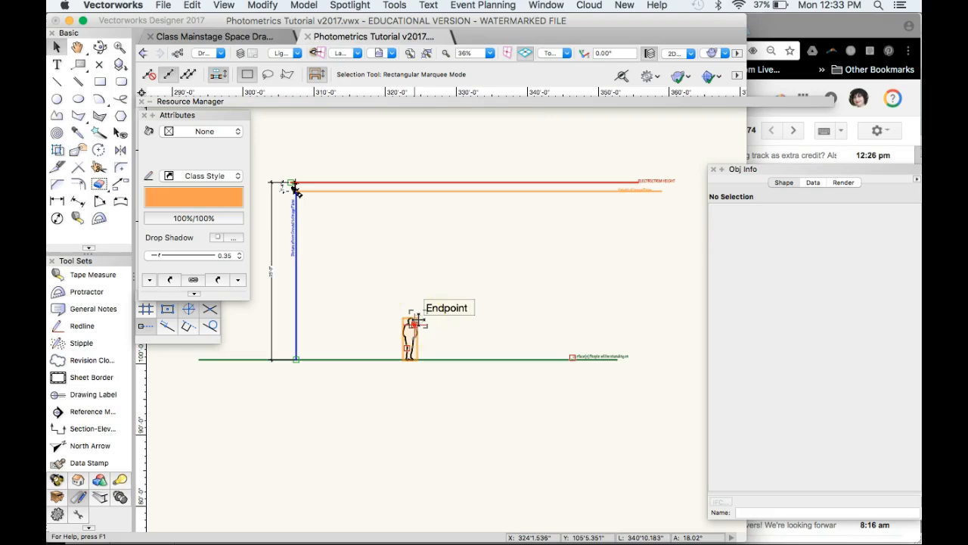
- Open the Resource Manager and look over the Lighting Instruments folder of Photometrics Tutorial v2017.vwx
double_click(341, 104)
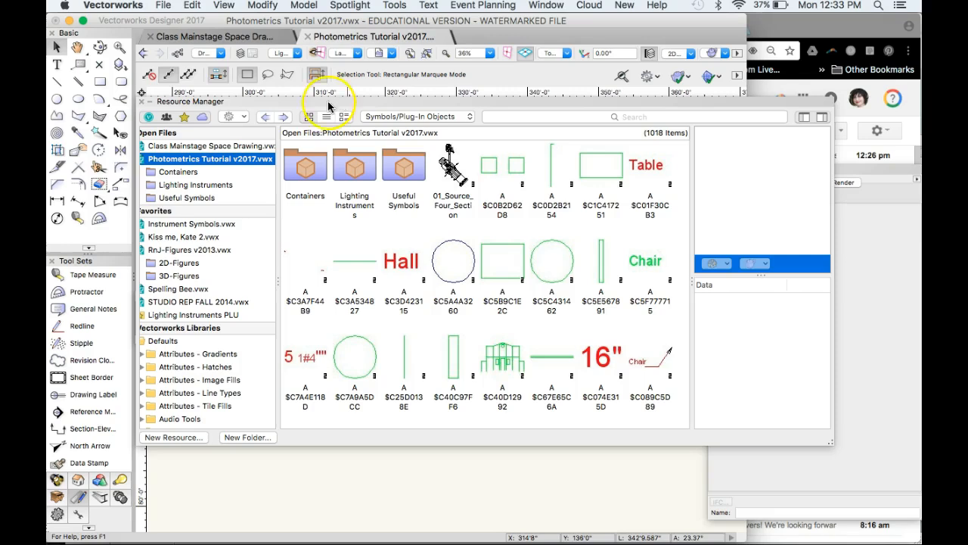
left_click(223, 165)
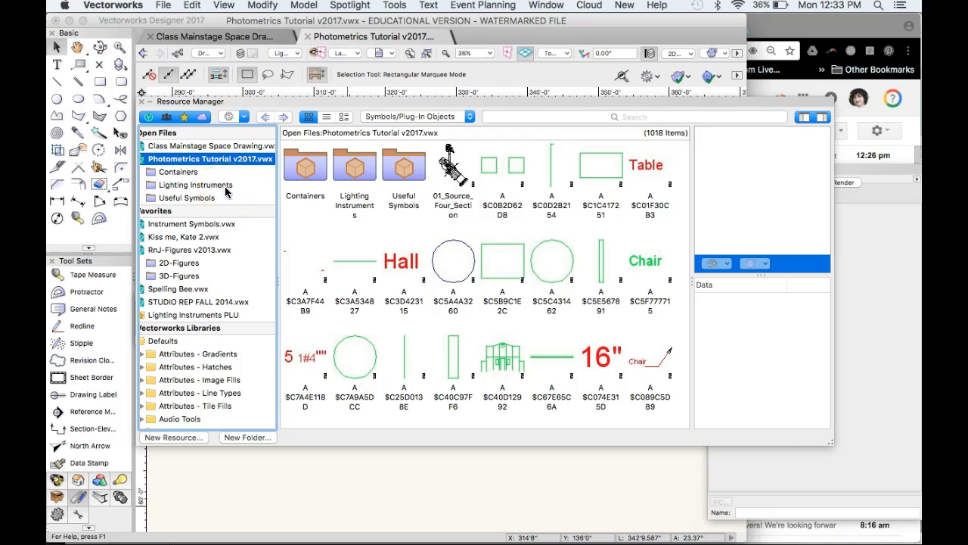
left_click(225, 189)
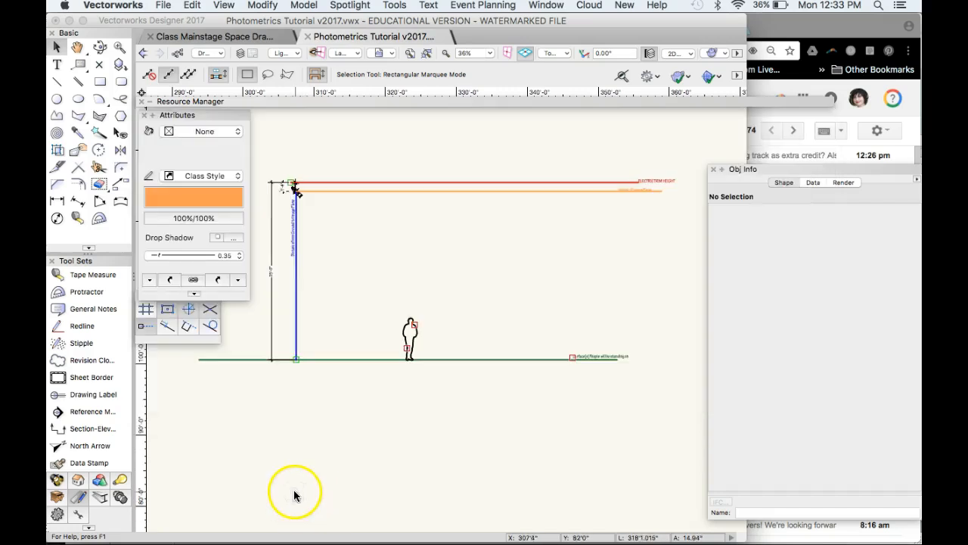
- Draw a horizontal line about 46'-5" long in the empty space above the section
scroll(346, 431, "down", 3)
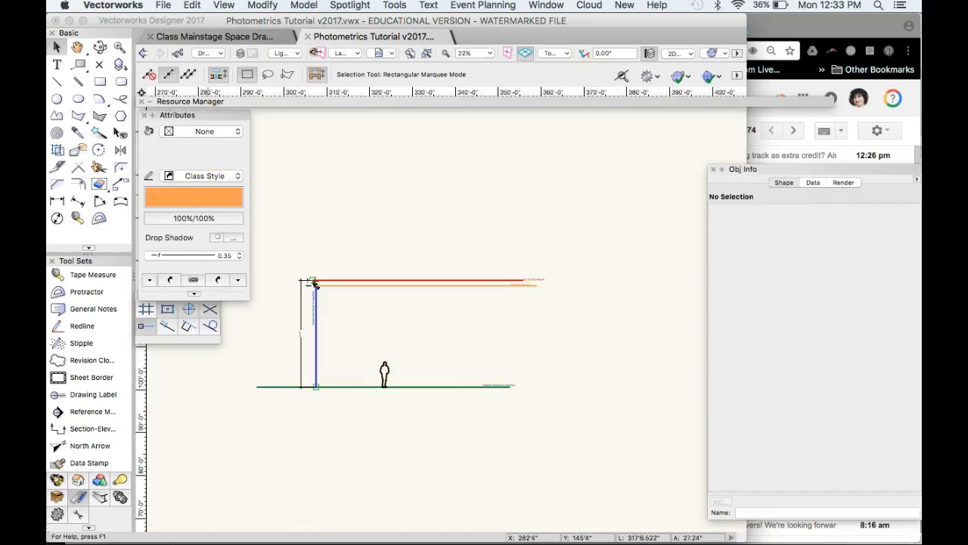
left_click(56, 81)
left_click(355, 202)
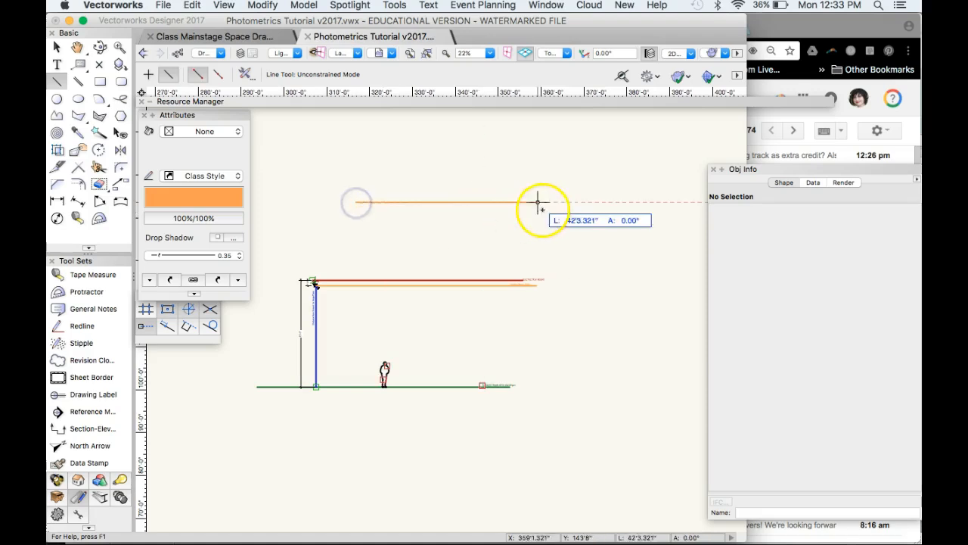
left_click(555, 202)
- Draw a line about 38'-6" long at a 15° angle from the starting endpoint of the horizontal line
left_click(355, 202)
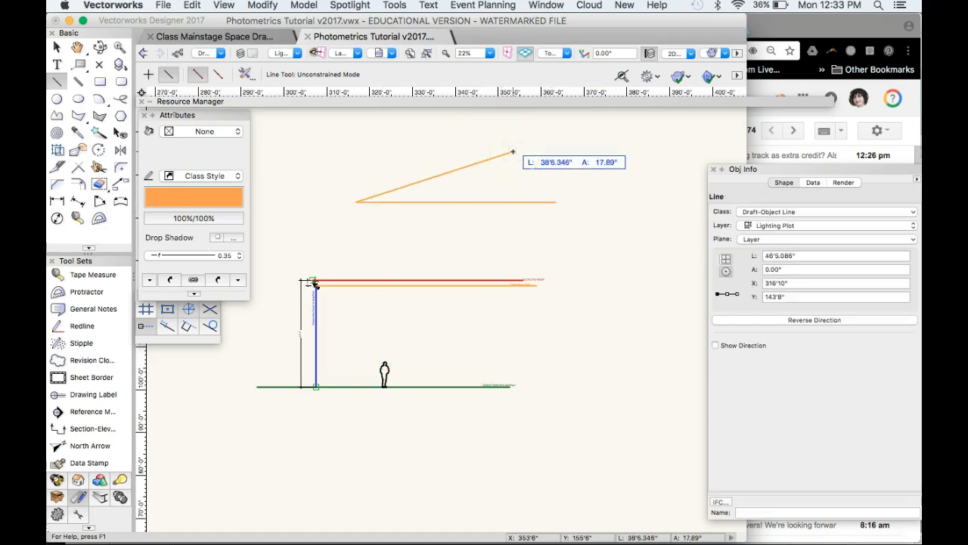
key("Tab")
key("Tab")
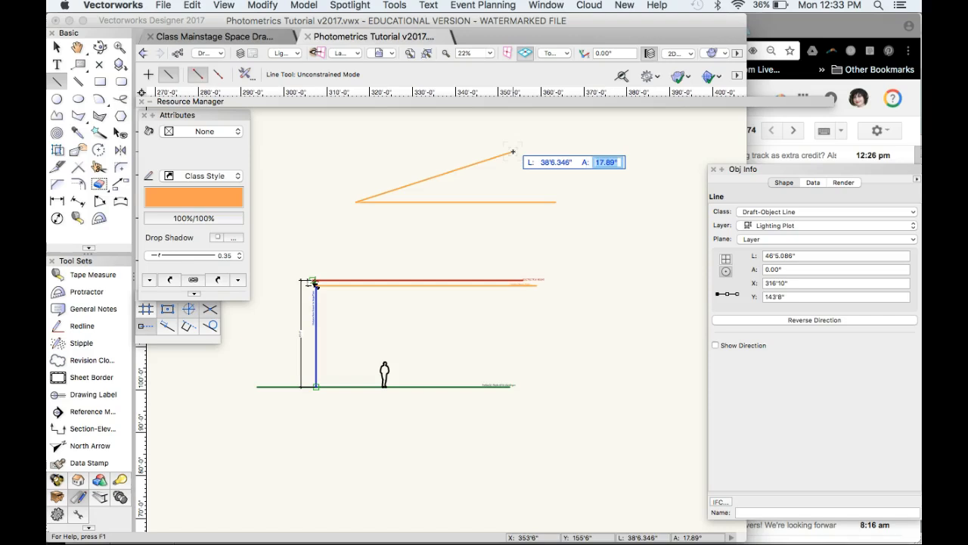
type("15")
key("Tab")
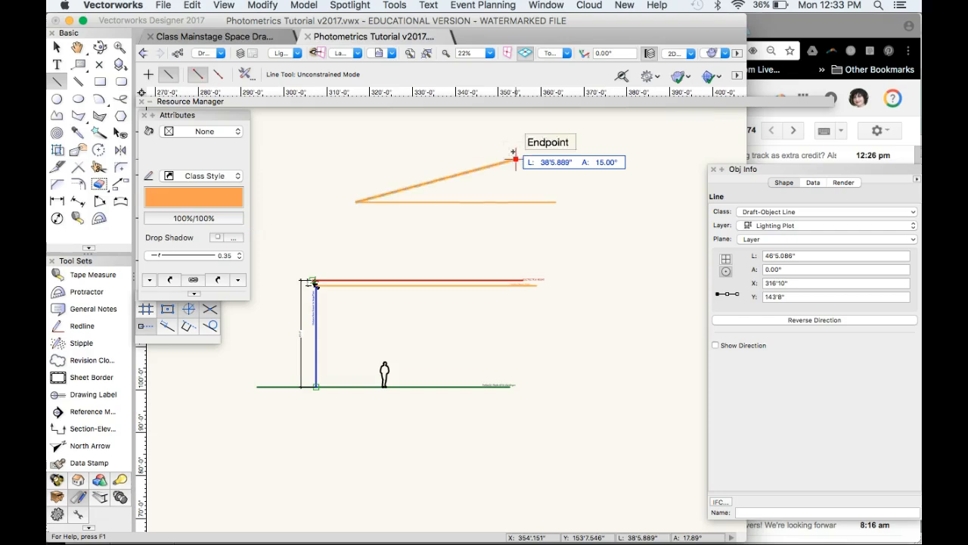
left_click(512, 152)
- Draw a line about 42'-3" long at a -15° angle from the same starting endpoint
left_click(356, 201)
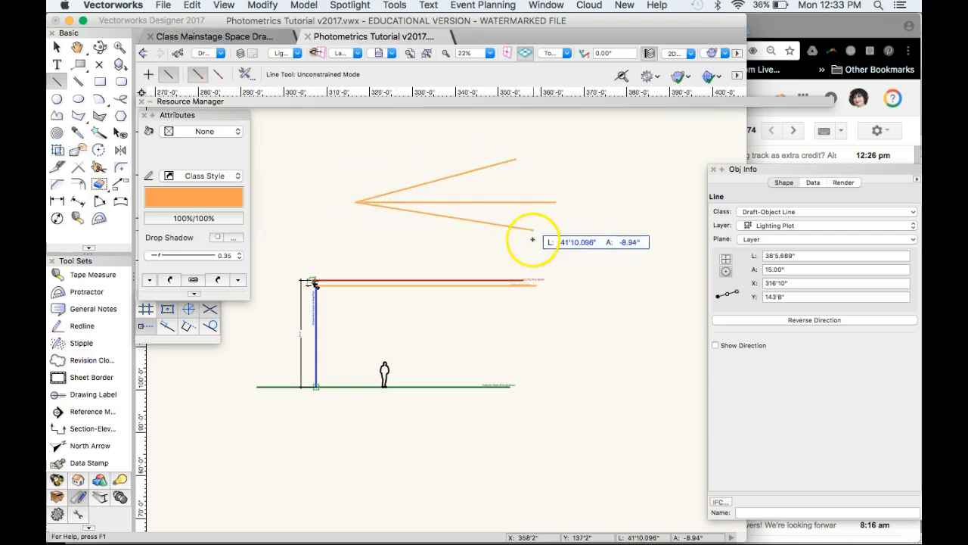
key("Tab")
key("Tab")
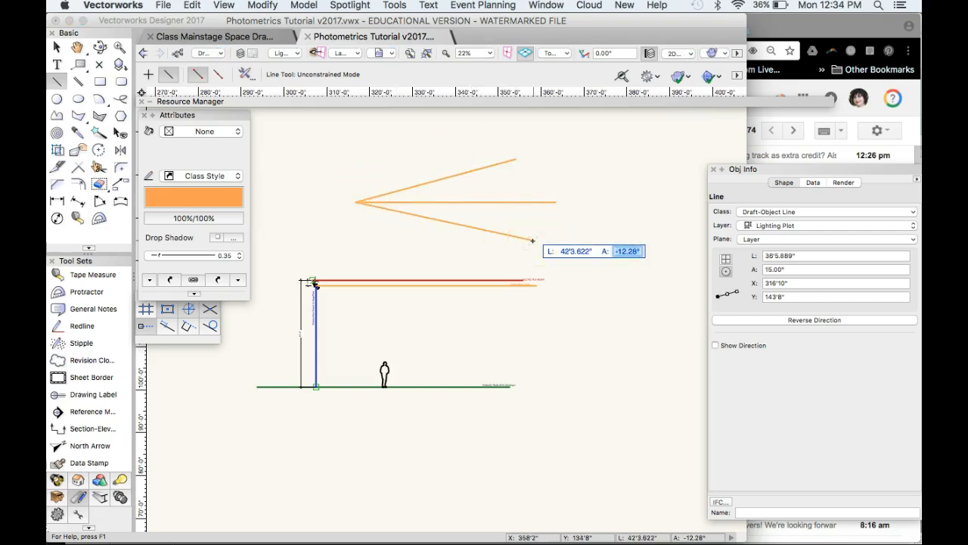
type("-15")
key("Return")
left_click(532, 247)
- Try to create a symbol from the three lines, with Next Mouse Click as insertion point at their shared endpoint
left_click(57, 47)
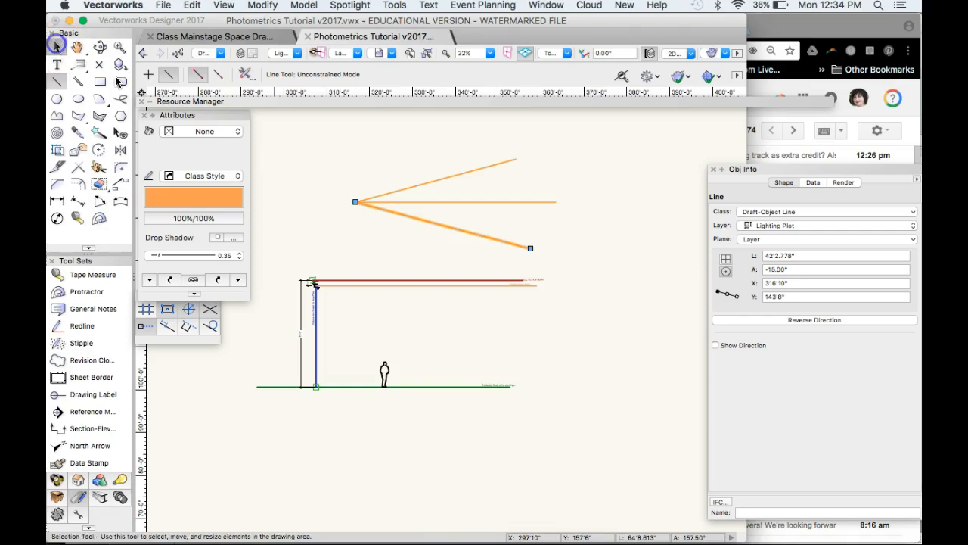
scroll(458, 224, "down", 2)
scroll(458, 225, "down", 2)
left_click(372, 148)
left_click_drag(352, 139, 570, 255)
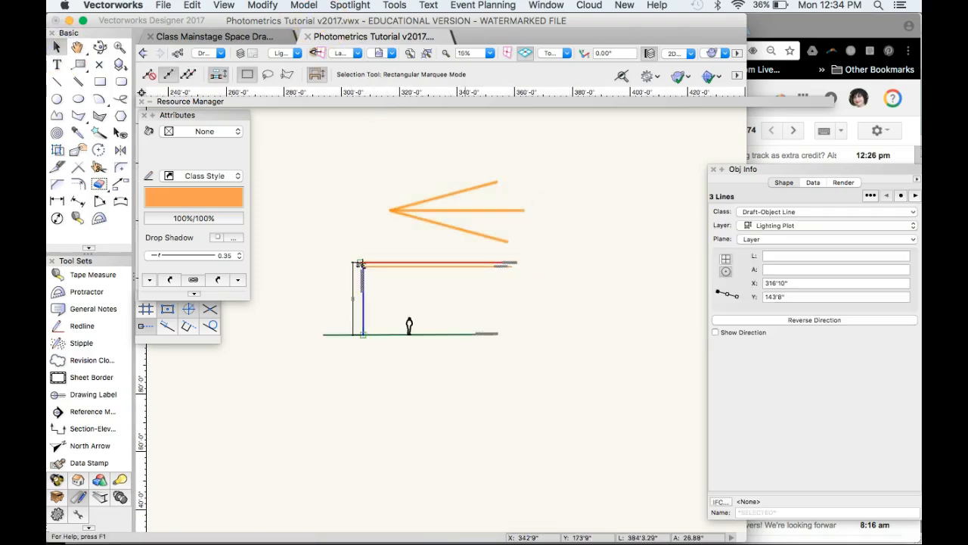
left_click(262, 6)
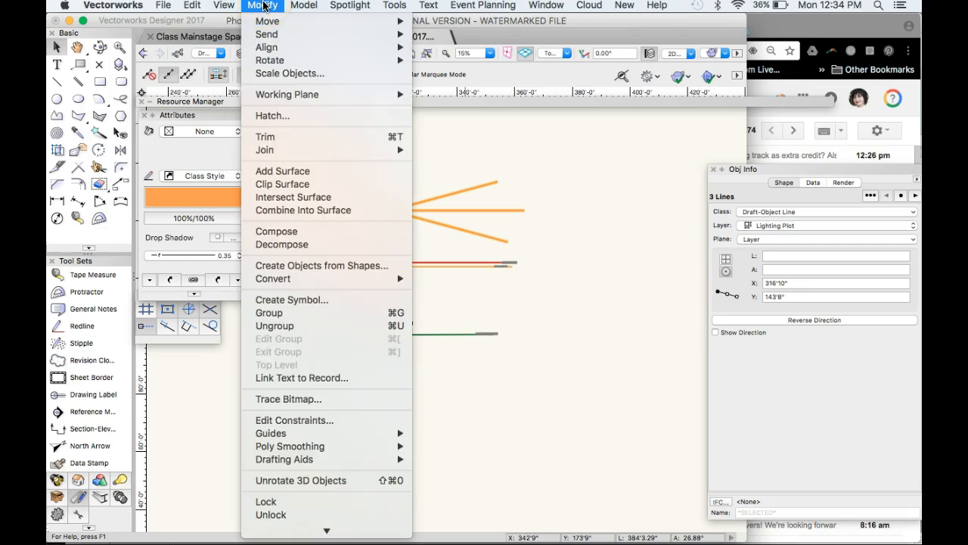
left_click(318, 302)
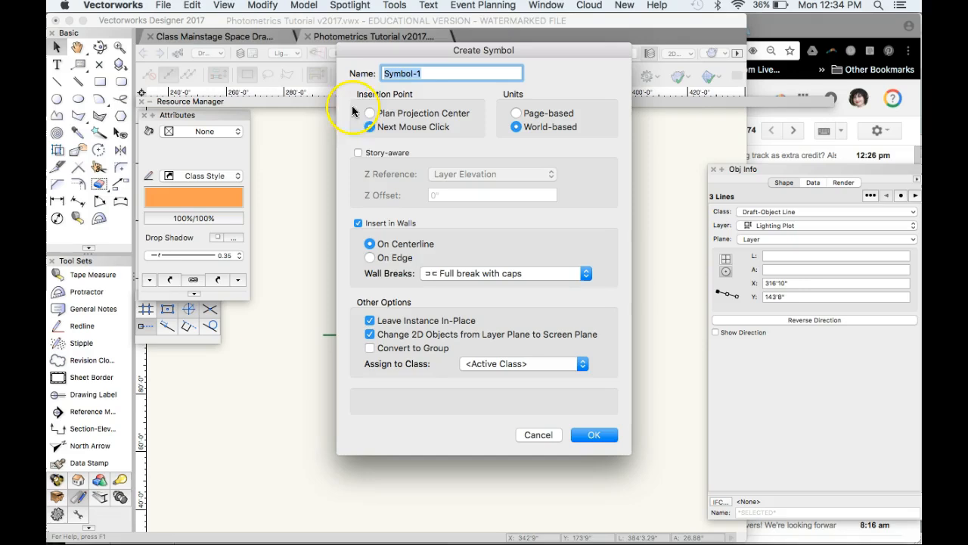
left_click(370, 127)
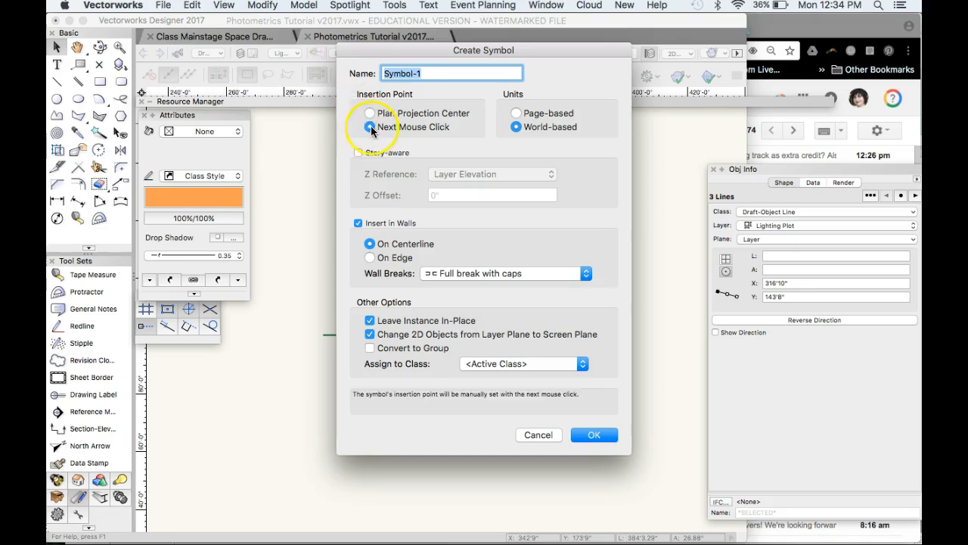
left_click(590, 437)
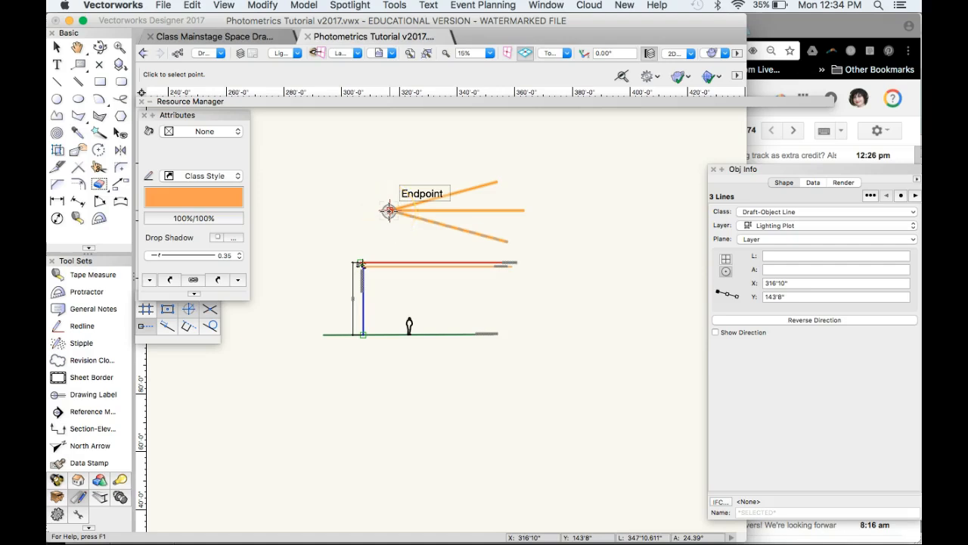
left_click(285, 148)
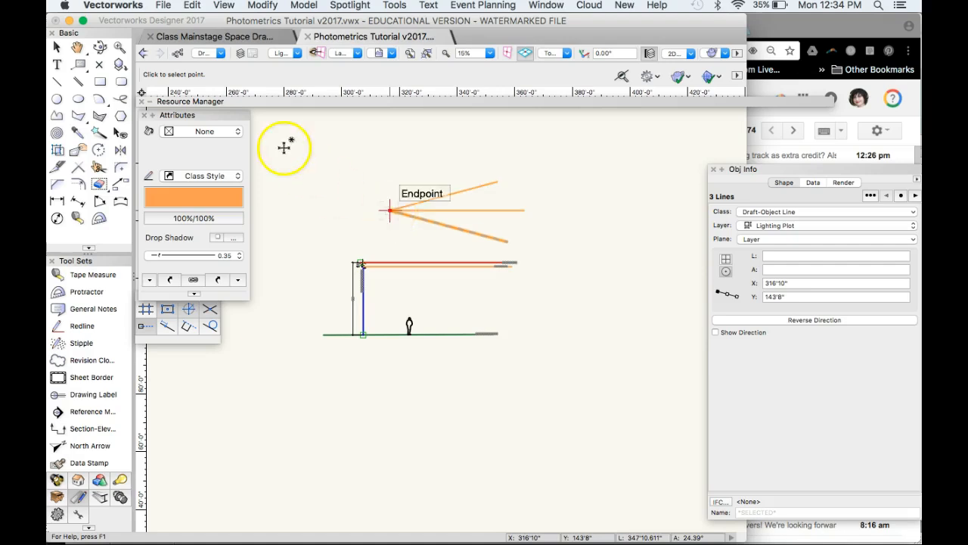
key("x")
left_click(383, 203)
left_click(293, 192)
left_click(256, 73)
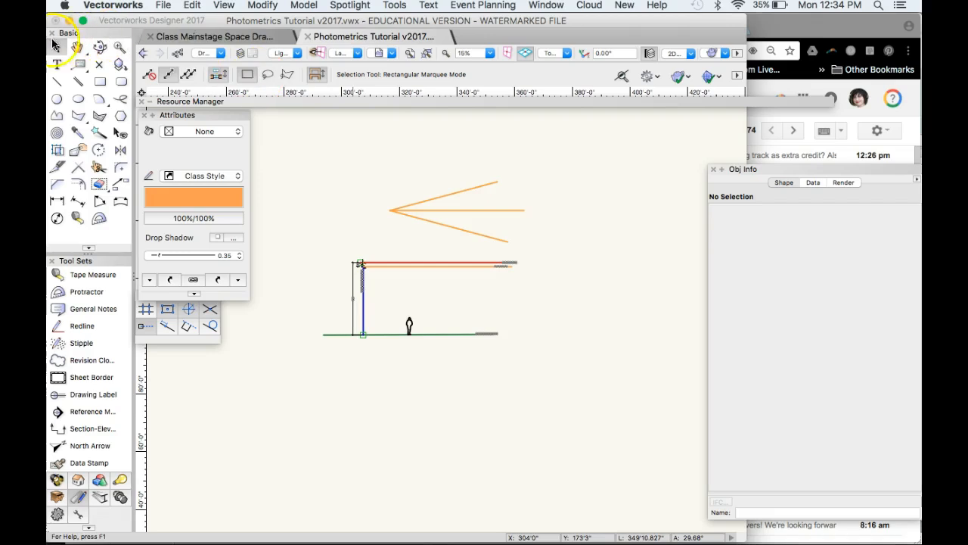
- Delete the three angled and horizontal lines above the section
left_click_drag(359, 149, 552, 248)
key("Delete")
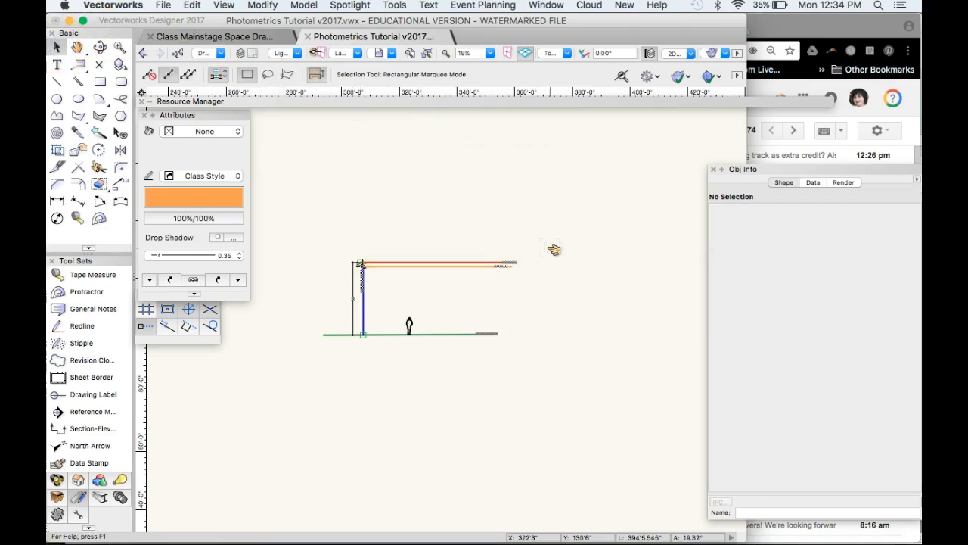
scroll(359, 270, "up", 5)
scroll(378, 236, "up", 3)
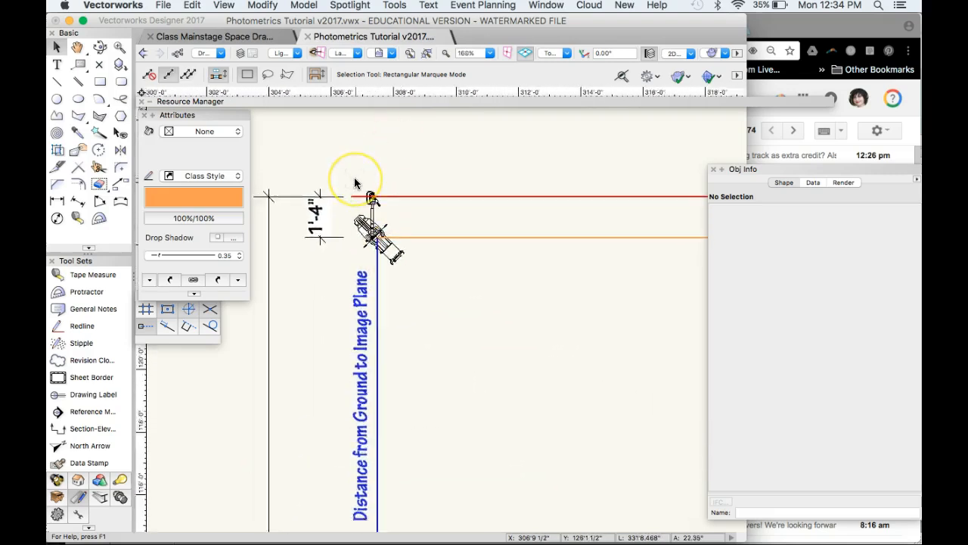
scroll(354, 183, "down", 3)
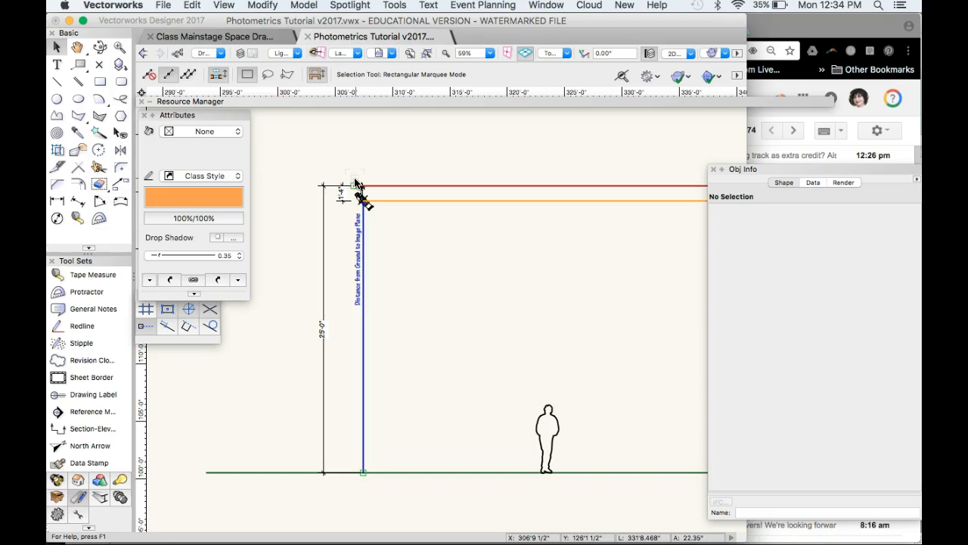